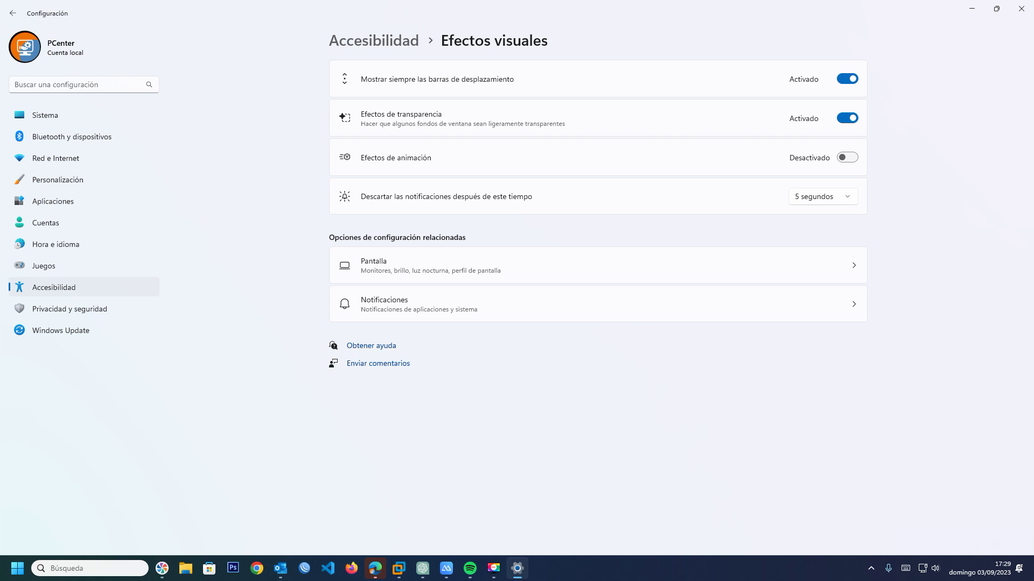
Step: Close the Settings window and launch the Registry Editor with regedit
click(1021, 9)
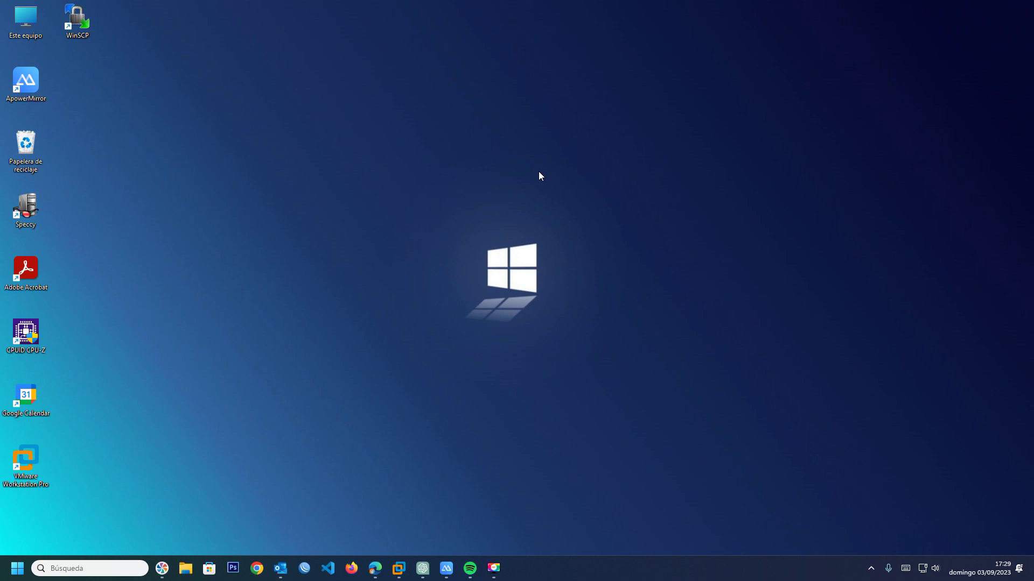
key(super+r)
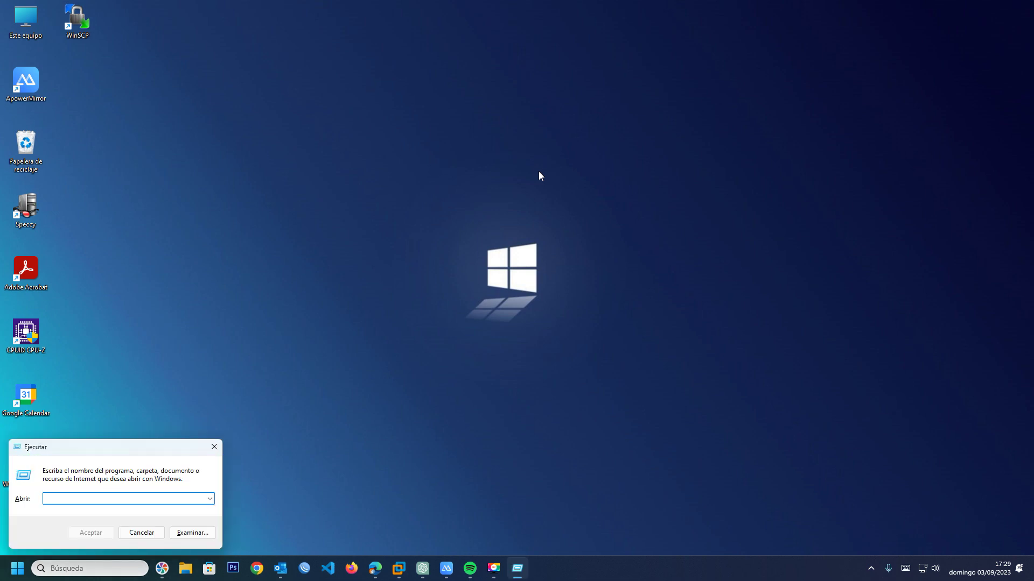
text(regedit)
key(Return)
key(alt+s)
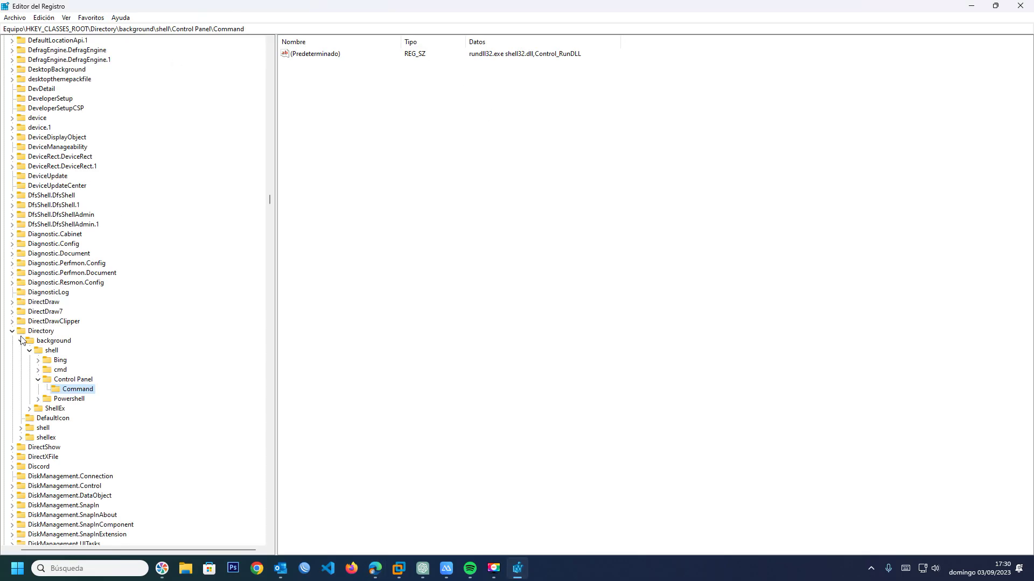
Step: Collapse the expanded registry tree back to the Equipo root
click(80, 378)
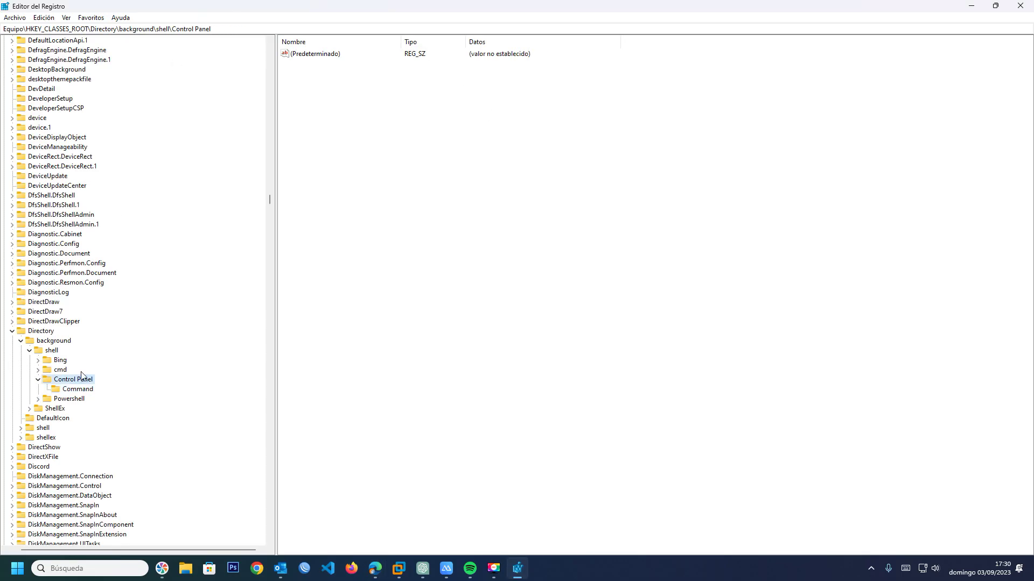
key(Left)
key(Left)
key(Left)
key(Left)
key(Left)
key(Left)
key(Left)
key(Left)
key(Left)
key(Left)
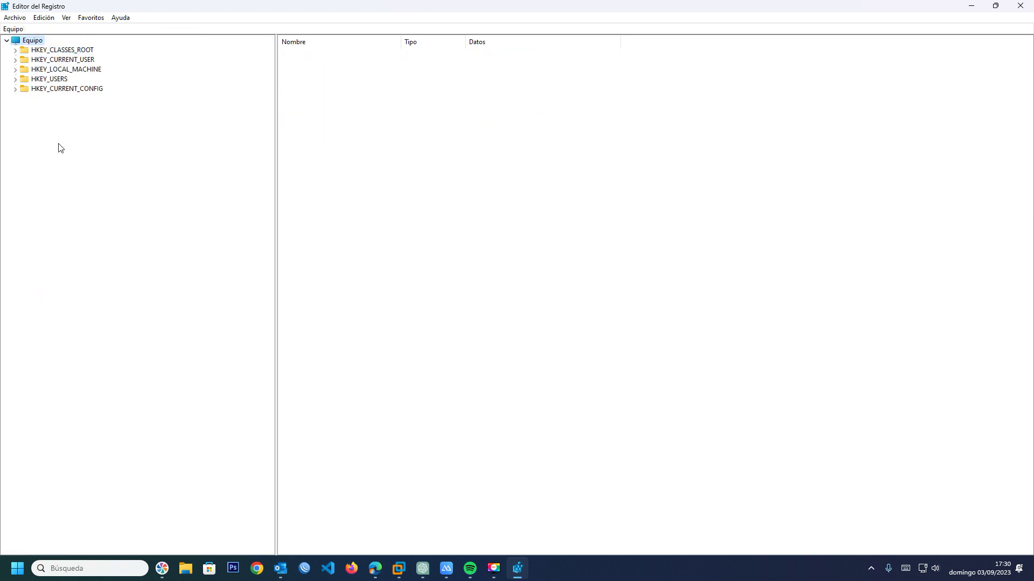
Step: Expand HKEY_LOCAL_MACHINE and its SOFTWARE key
click(17, 69)
click(40, 70)
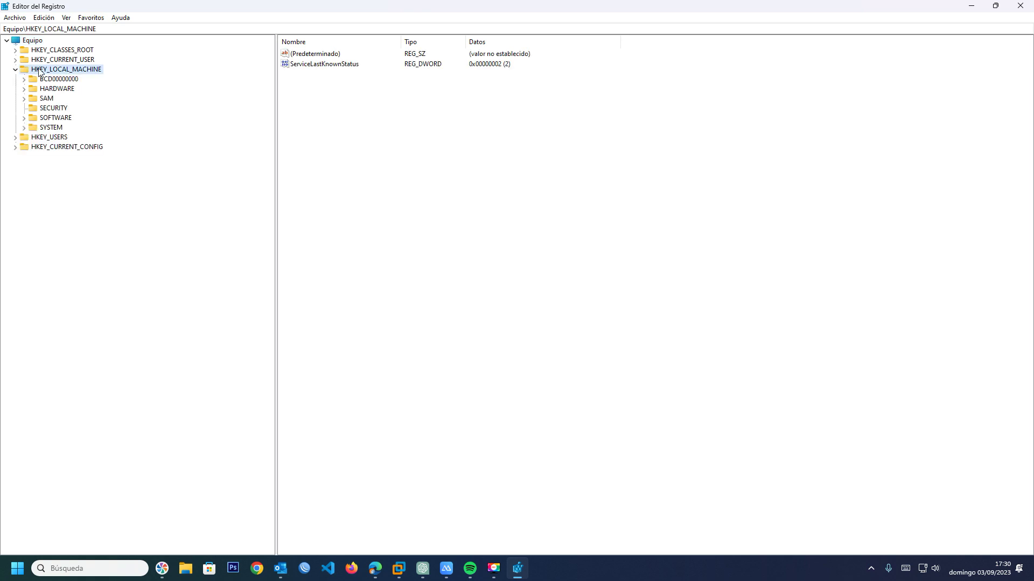
click(29, 117)
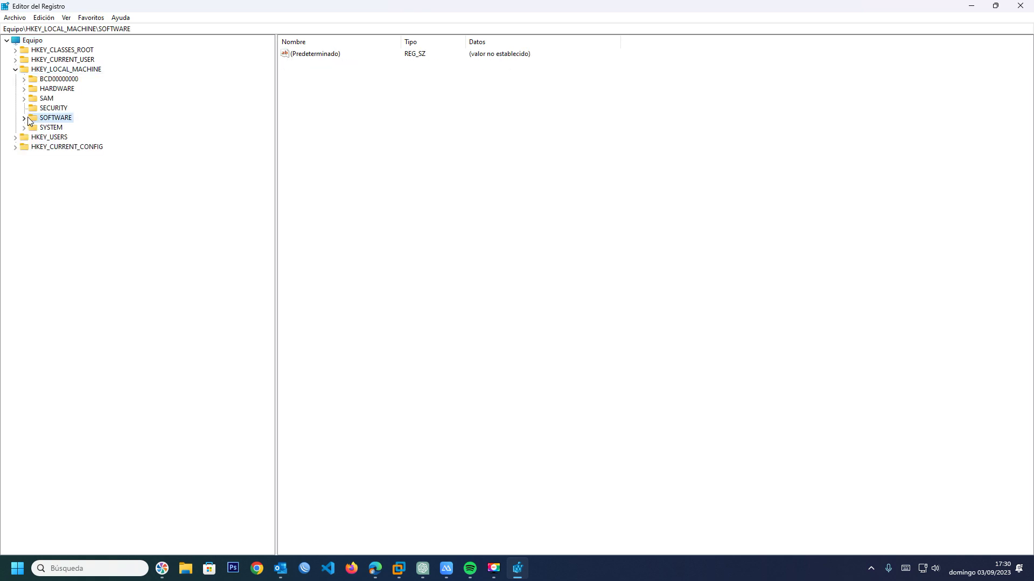
click(28, 117)
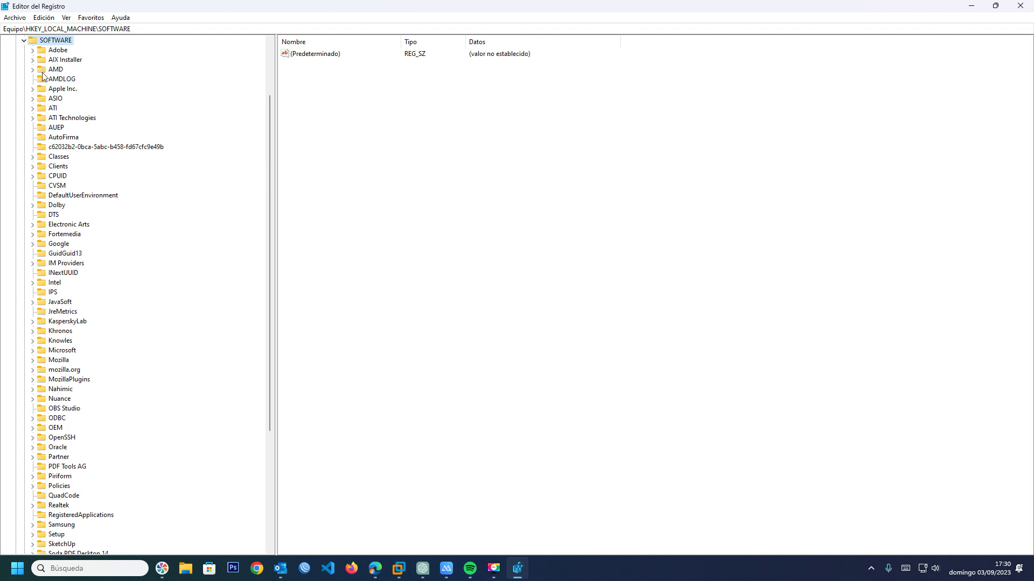
Step: Expand the Microsoft key under SOFTWARE, then expand and select its Windows subkey
scroll(70, 318, down, 2)
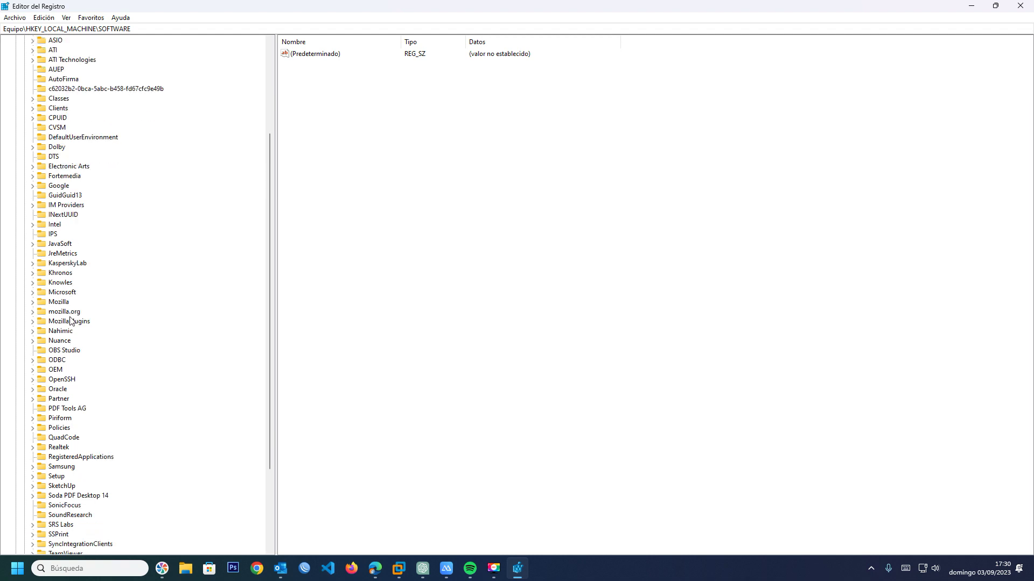
click(32, 292)
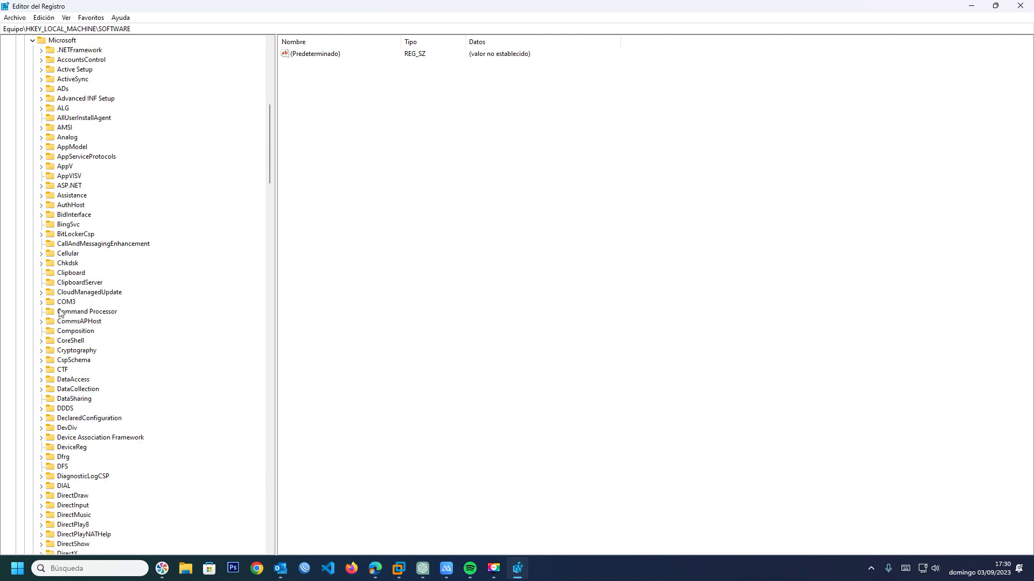
scroll(59, 313, down, 18)
scroll(65, 332, down, 20)
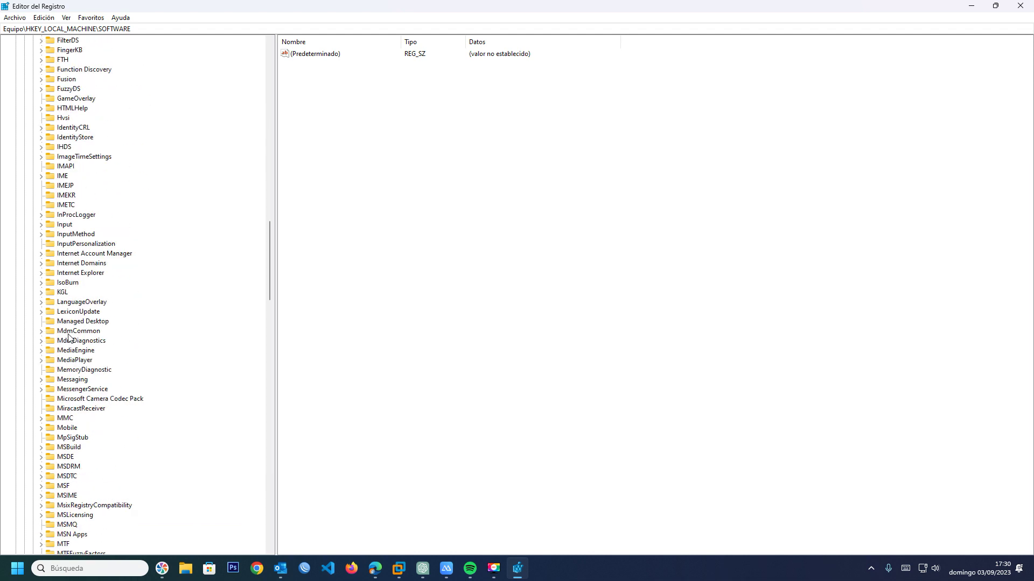
scroll(70, 338, down, 20)
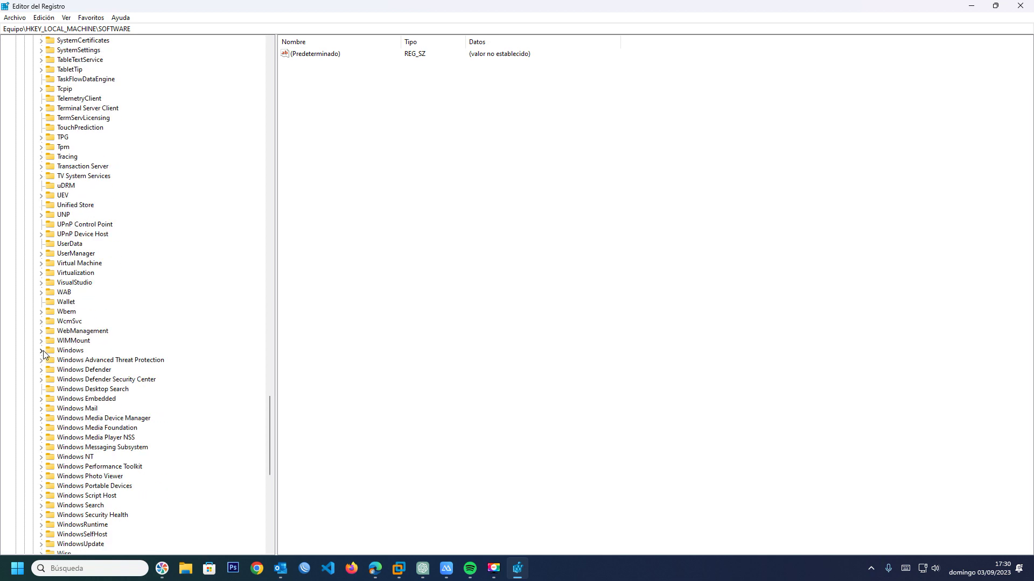
click(41, 351)
click(74, 323)
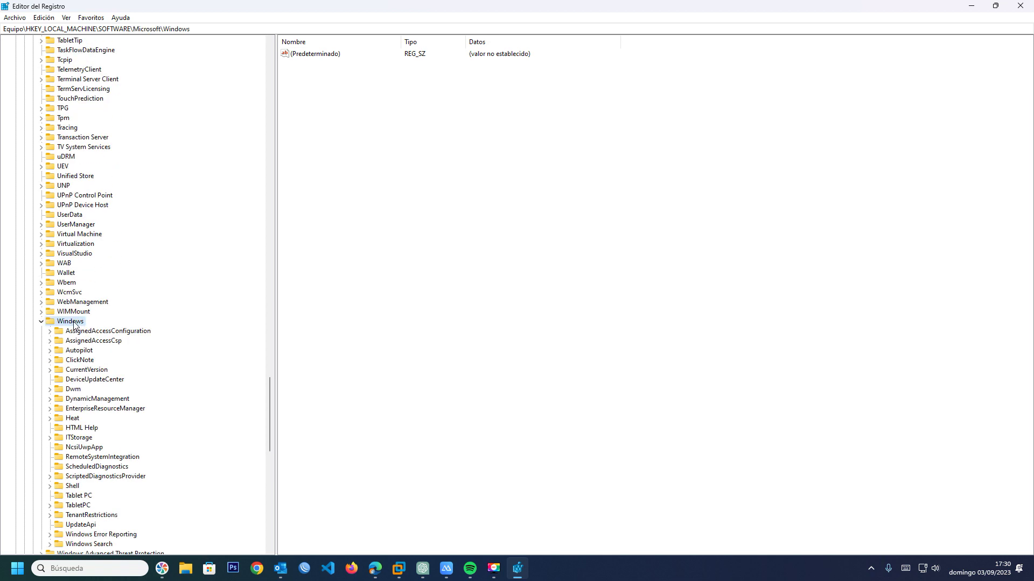
Step: Expand CurrentVersion and Explorer under the Windows key and select the Advanced subkey
click(50, 370)
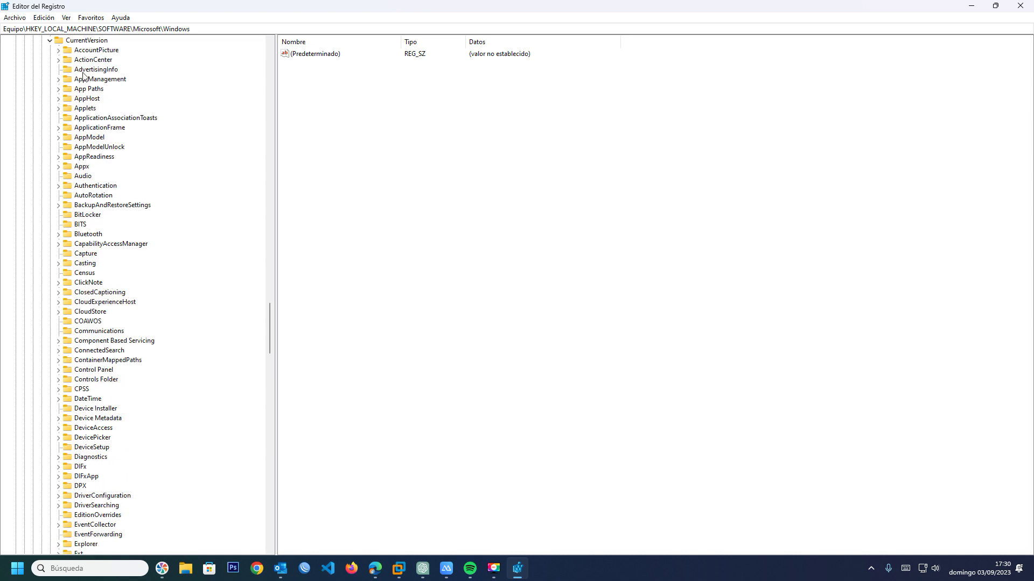
click(91, 43)
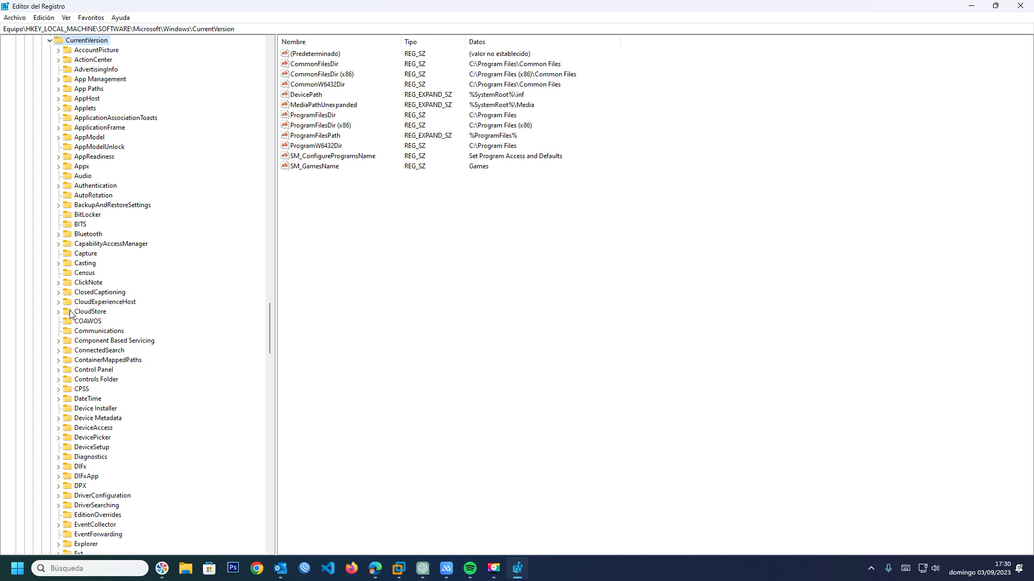
scroll(79, 291, down, 8)
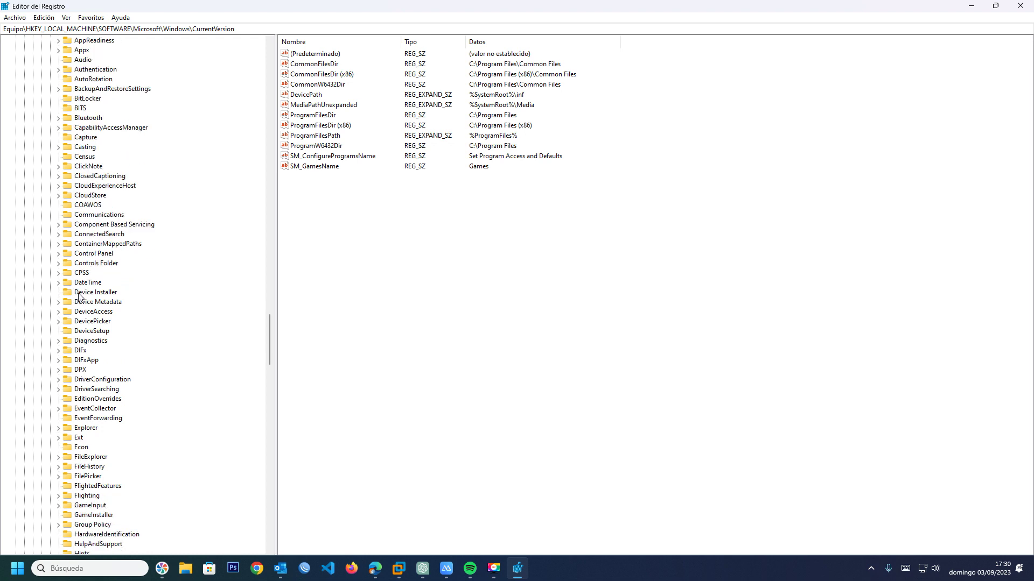
scroll(79, 295, down, 1)
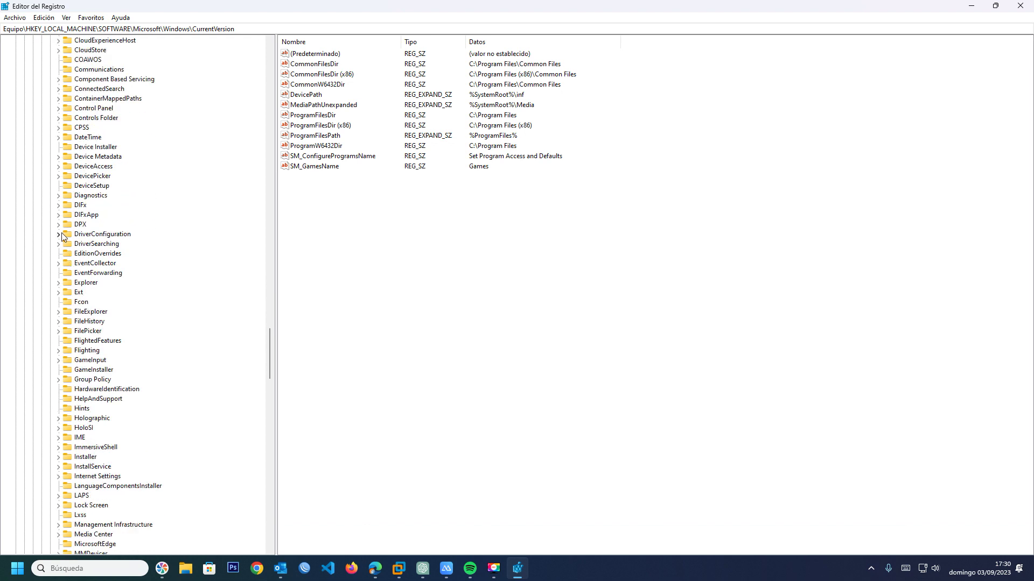
click(59, 284)
click(84, 41)
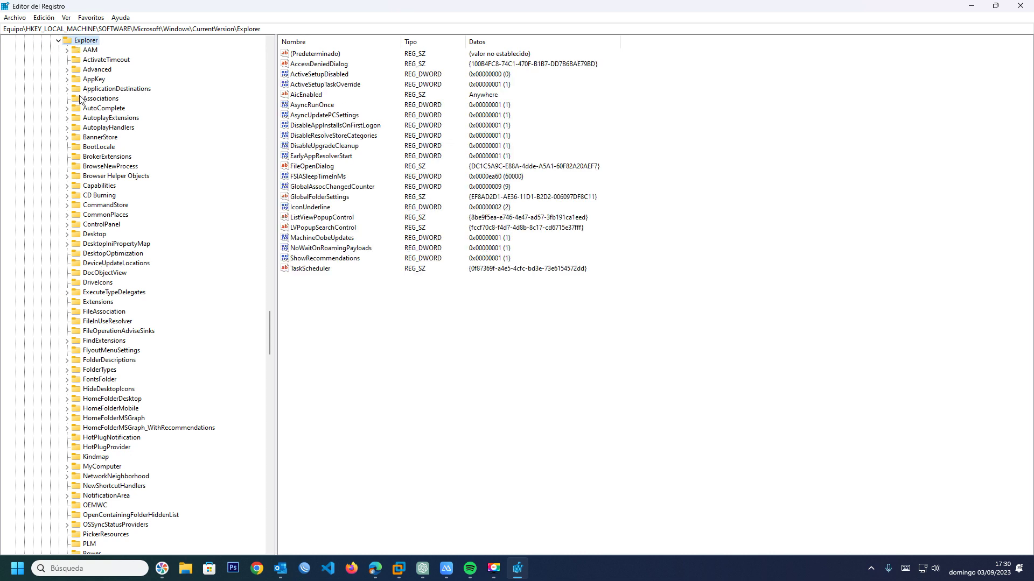
click(94, 71)
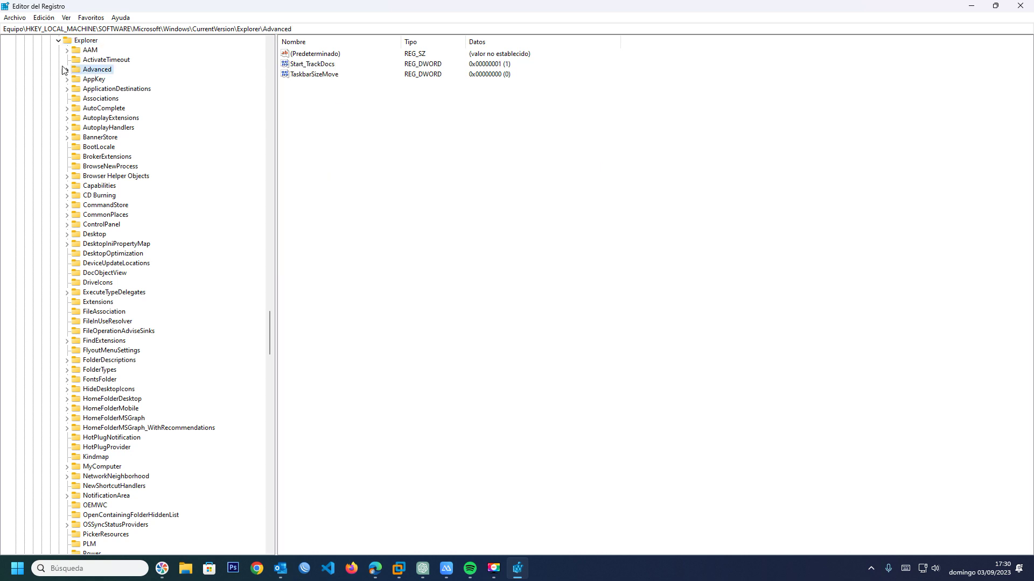
click(67, 70)
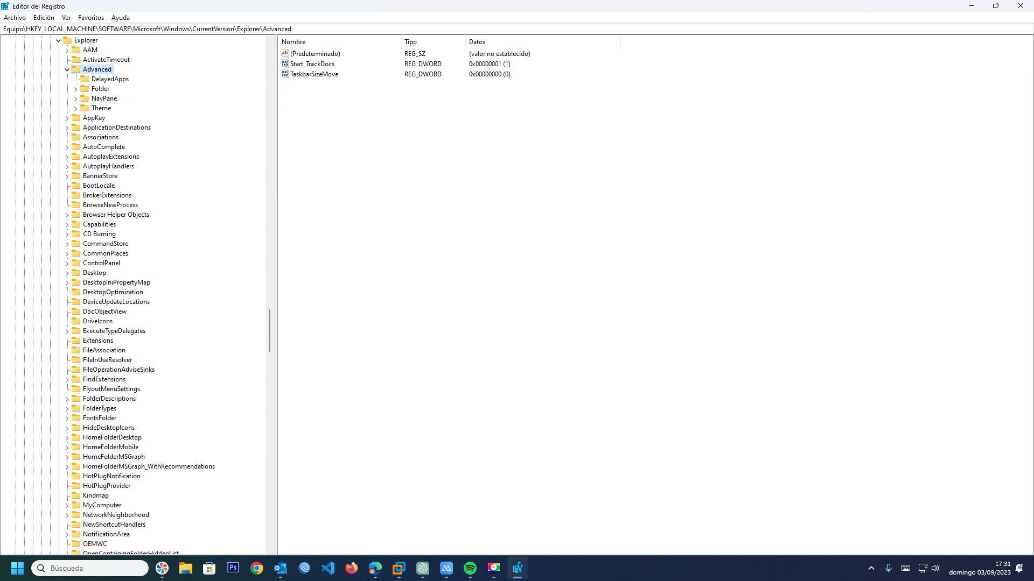
click(68, 71)
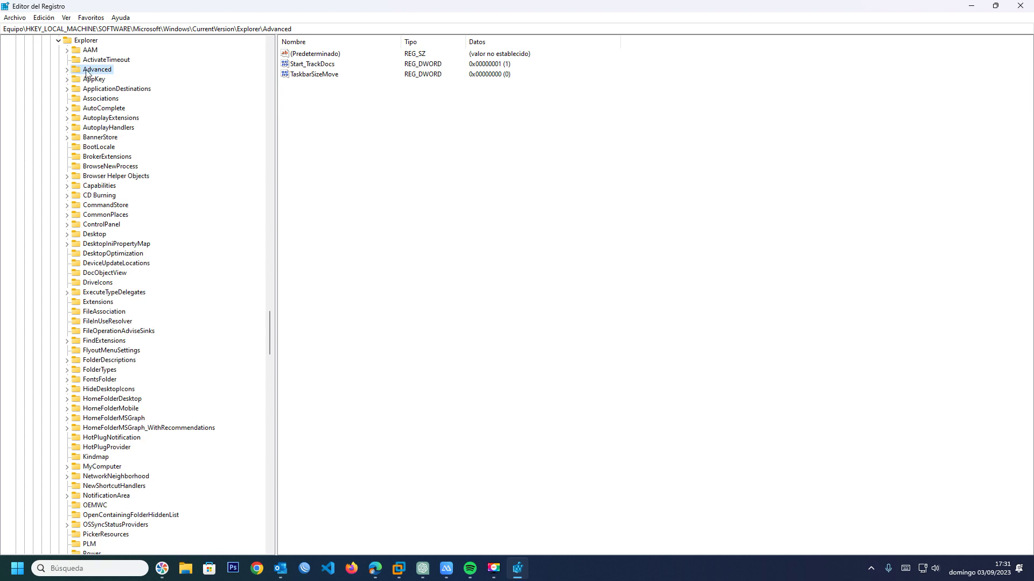
Step: Create a DWORD (32-bit) value named UseOLEDTaskbarTransparency in the Advanced key
right_click(87, 74)
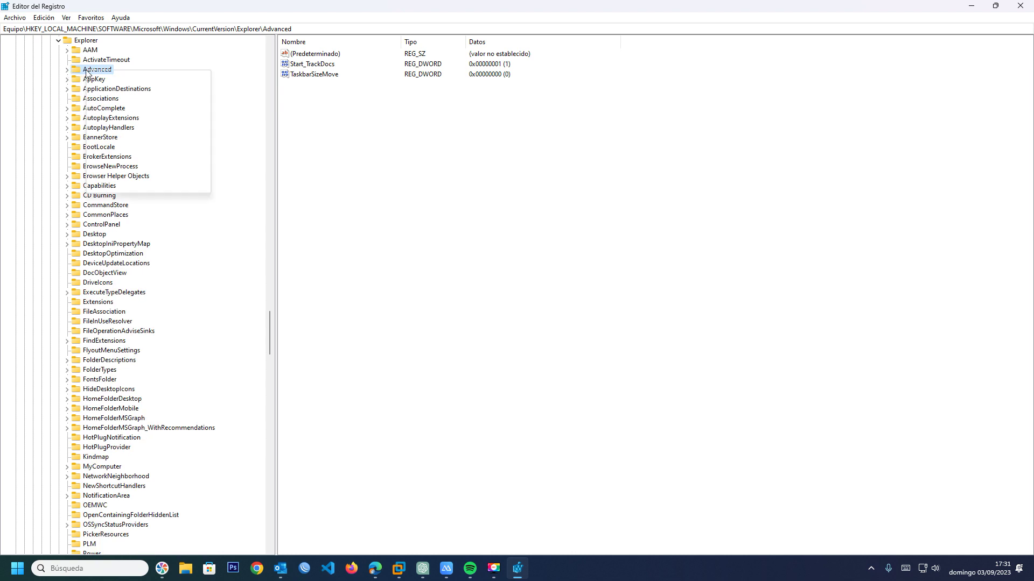
right_click(410, 153)
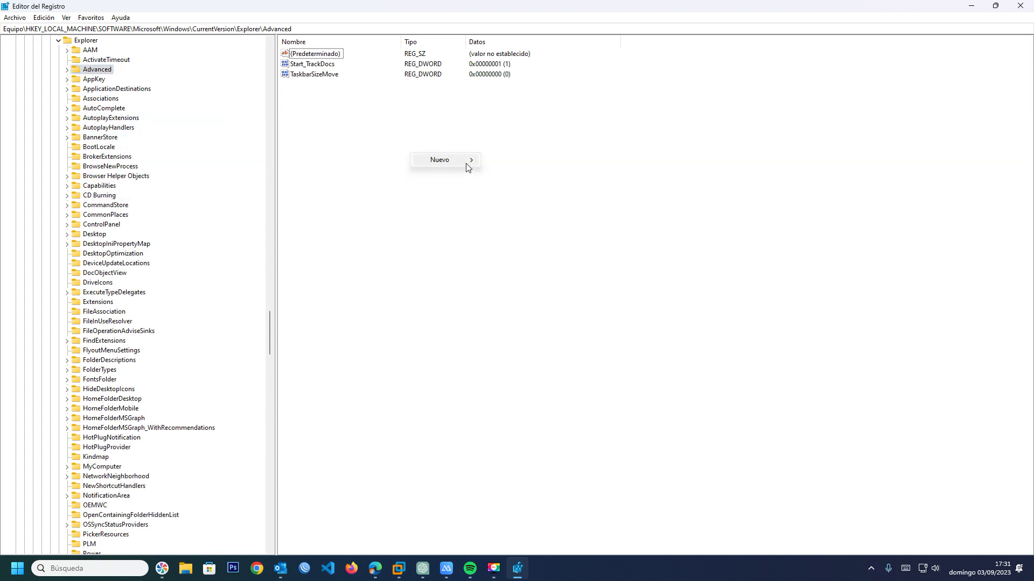
mouse_move(467, 168)
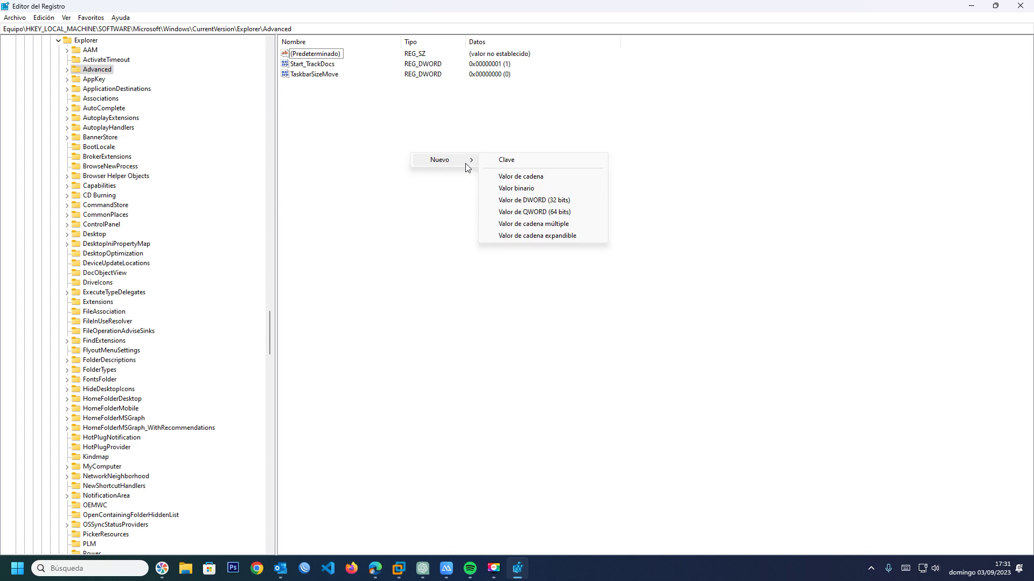
click(539, 200)
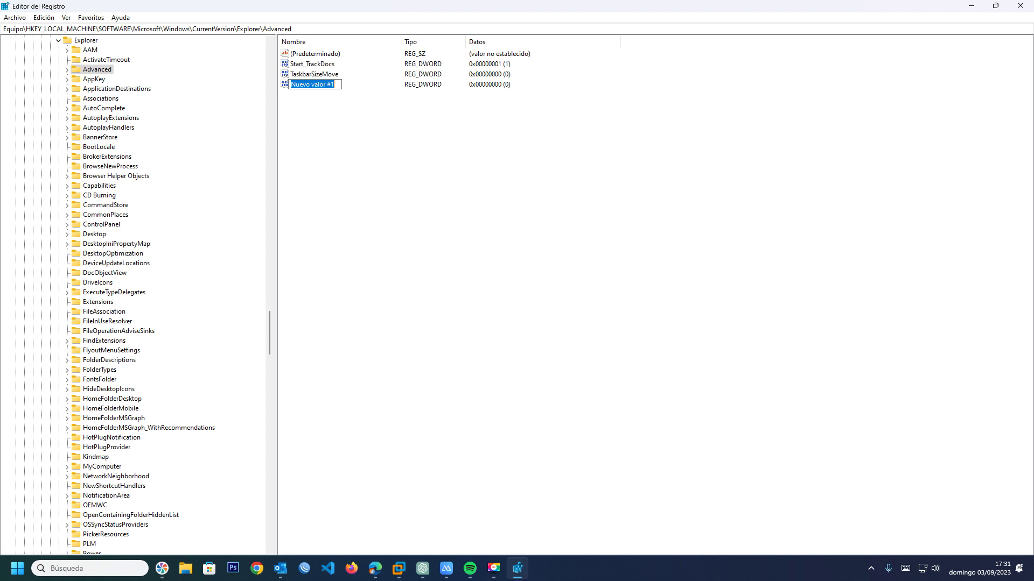
text(UseOled)
key(BackSpace)
key(BackSpace)
text(LEDTaskbarTranspac)
key(BackSpace)
text(rency)
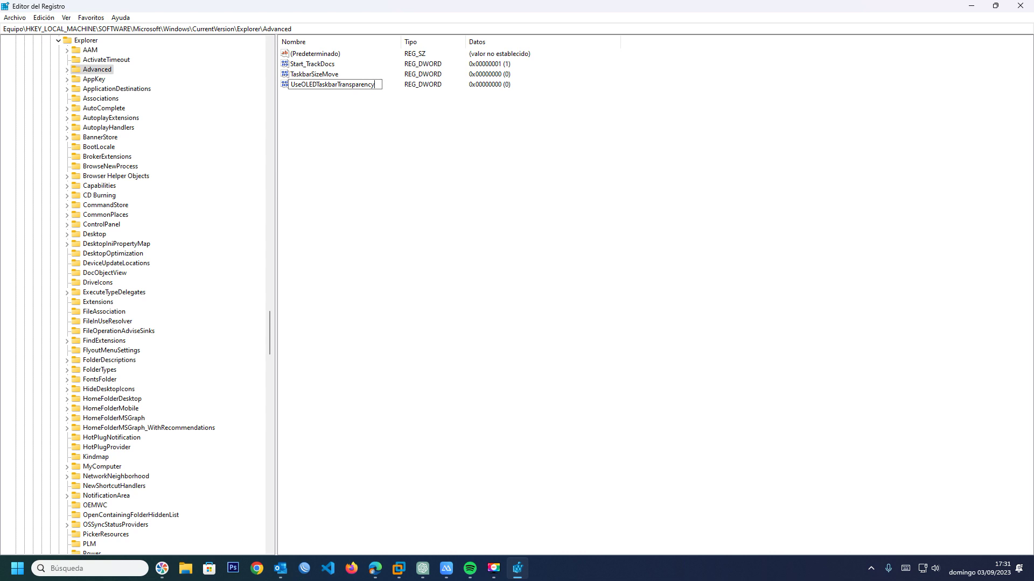
key(Return)
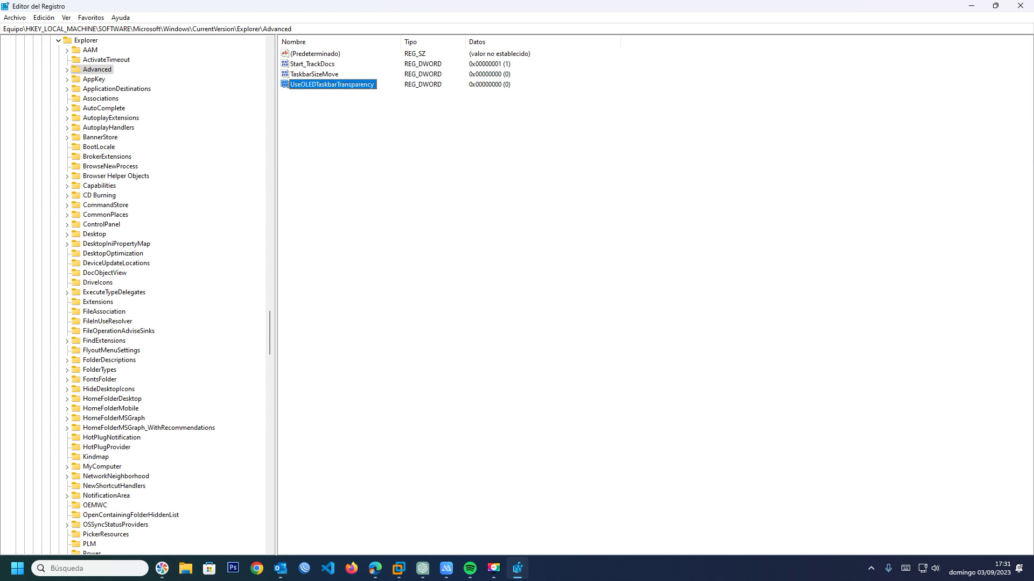
Step: Set the value data of UseOLEDTaskbarTransparency to 1
key(Return)
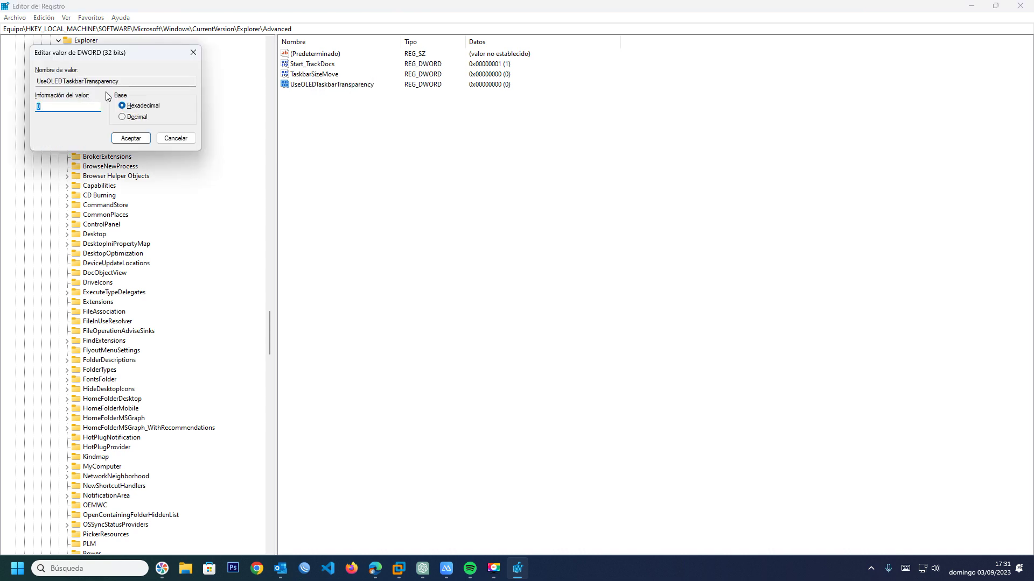
drag(99, 53, 416, 116)
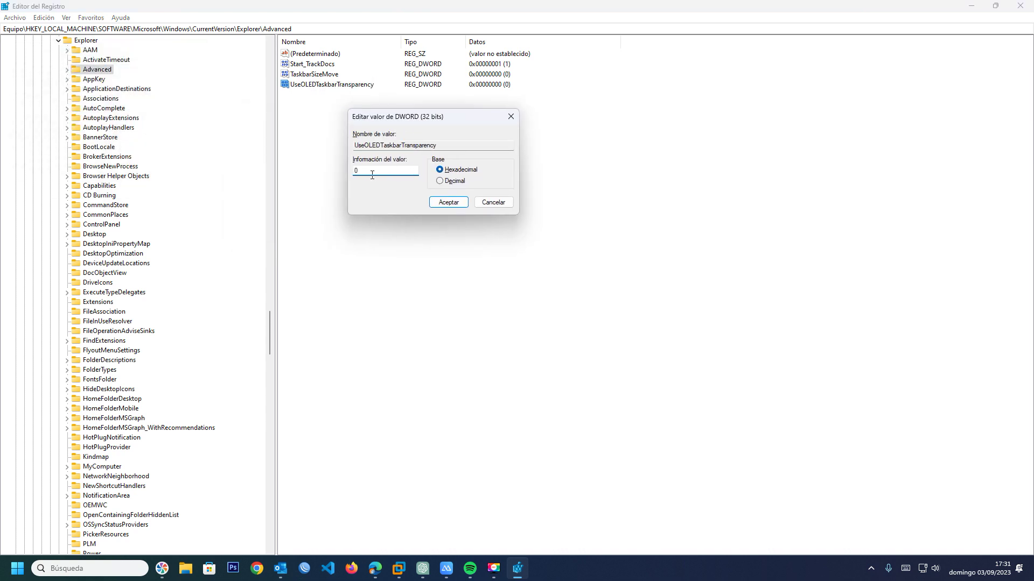
text(1)
click(438, 203)
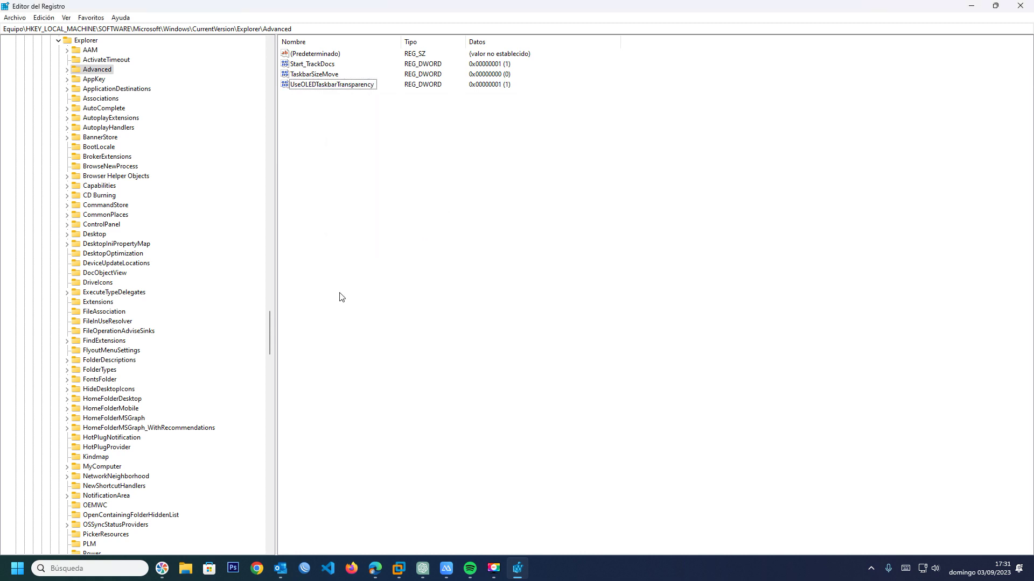
Step: Minimize the Registry Editor and open Task Manager
click(970, 5)
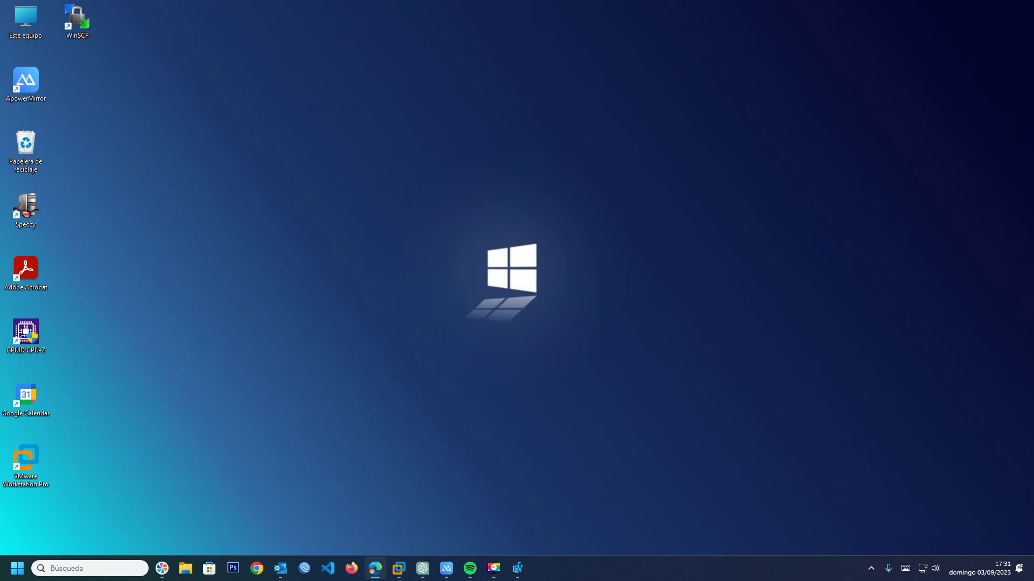
click(466, 469)
key(ctrl+shift+Escape)
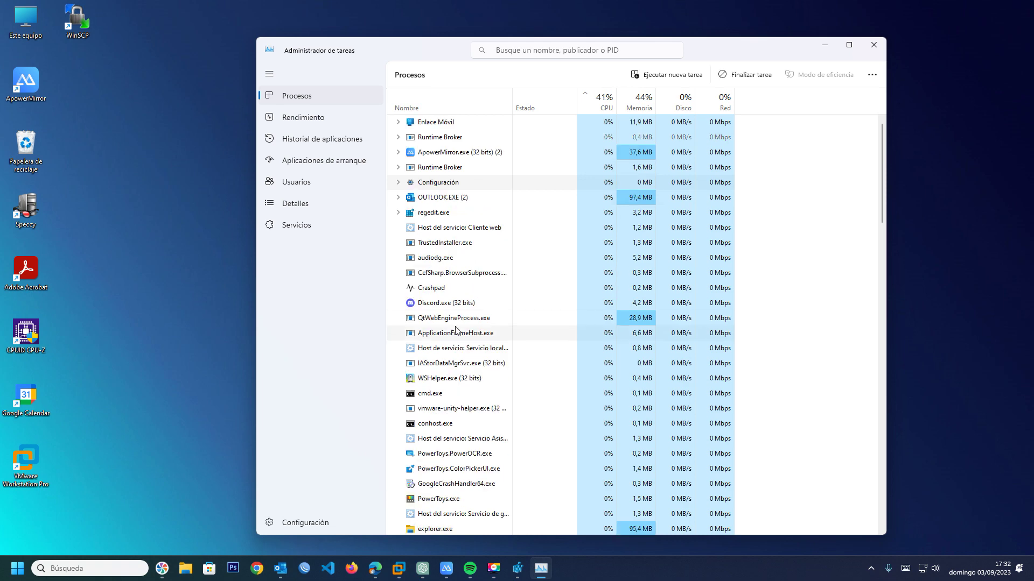
Step: Find the Windows Explorer process (Explorador de Windows) in the process list and end it
scroll(456, 330, down, 20)
key(Down)
key(Down)
key(Down)
key(Down)
key(Down)
key(Down)
key(Down)
key(Down)
key(Down)
key(Down)
key(Down)
key(Down)
key(Down)
key(Down)
key(Down)
key(Down)
key(Down)
key(Down)
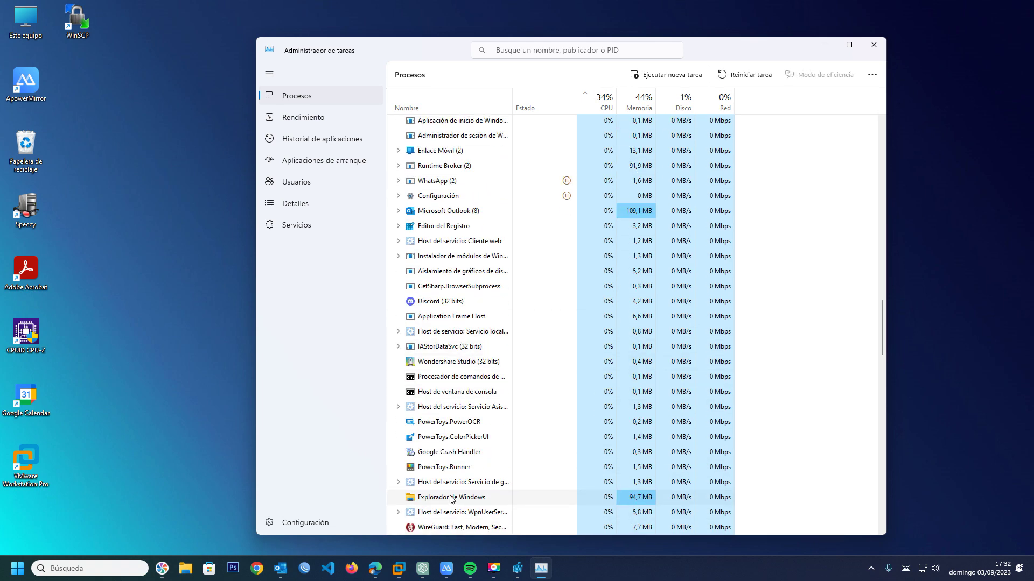
right_click(450, 497)
click(479, 387)
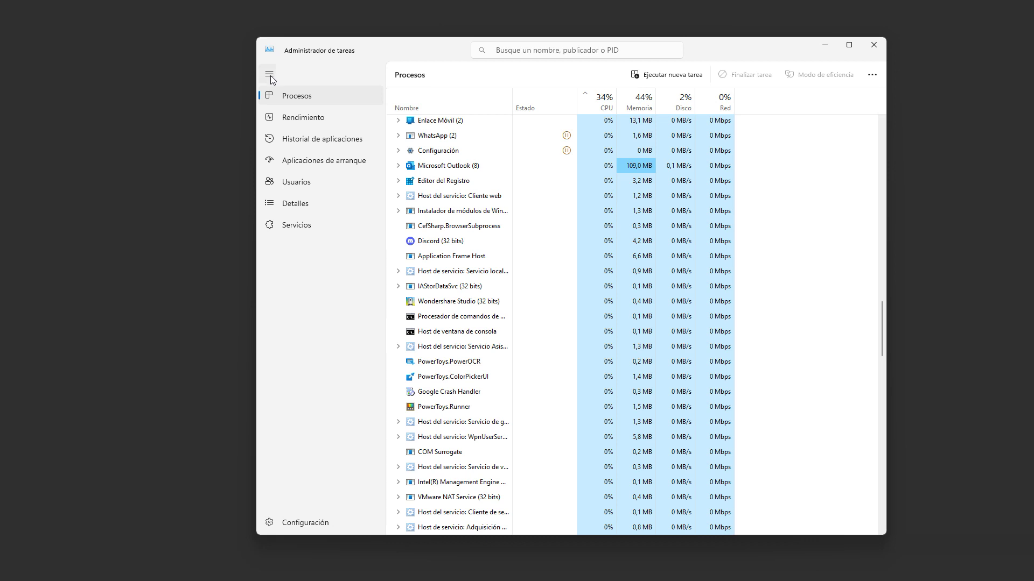
Step: Run explorer.exe as a new task to restart the Windows shell, and minimize Task Manager
click(667, 75)
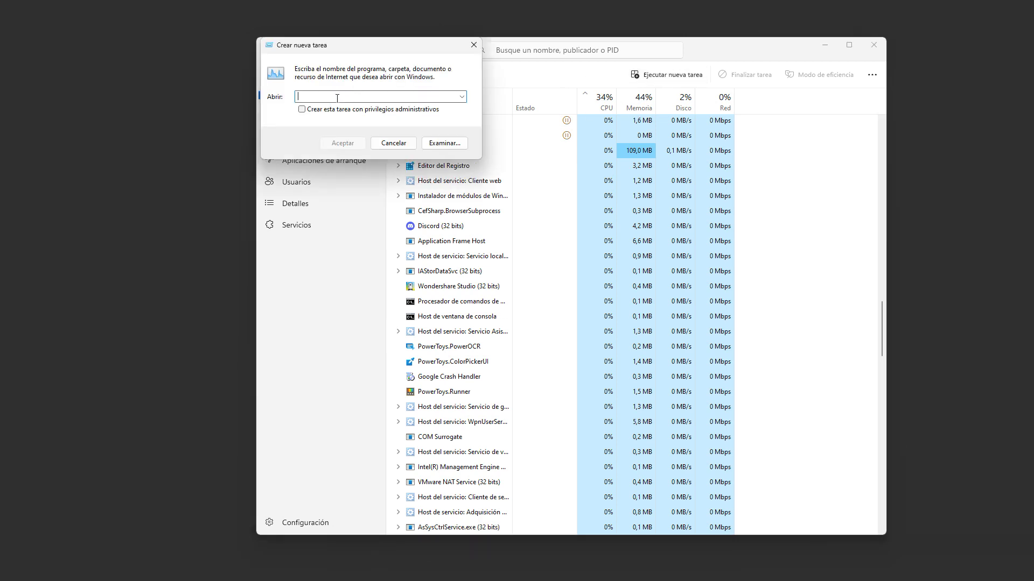
text(explorer.exe)
key(Return)
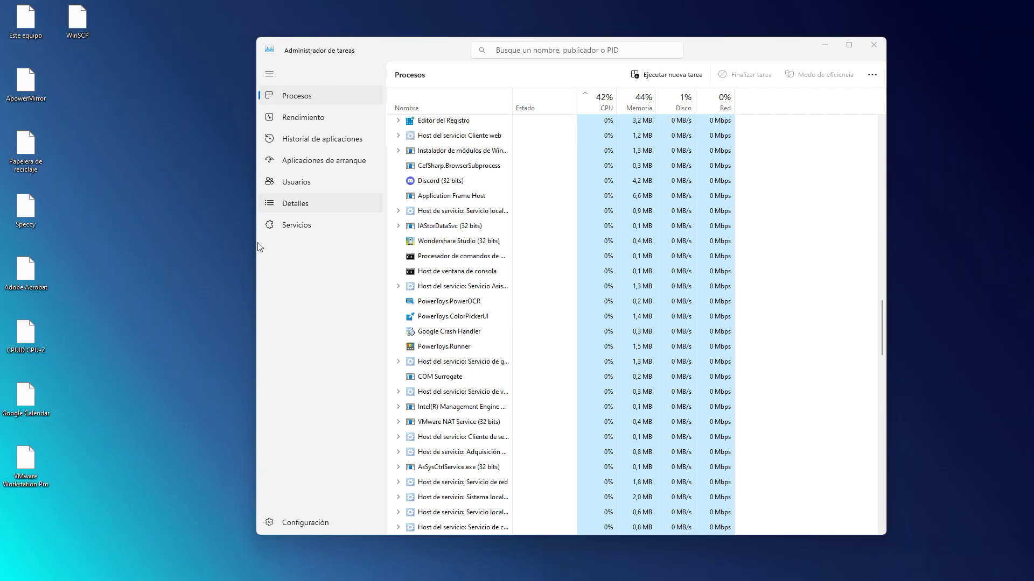
click(828, 45)
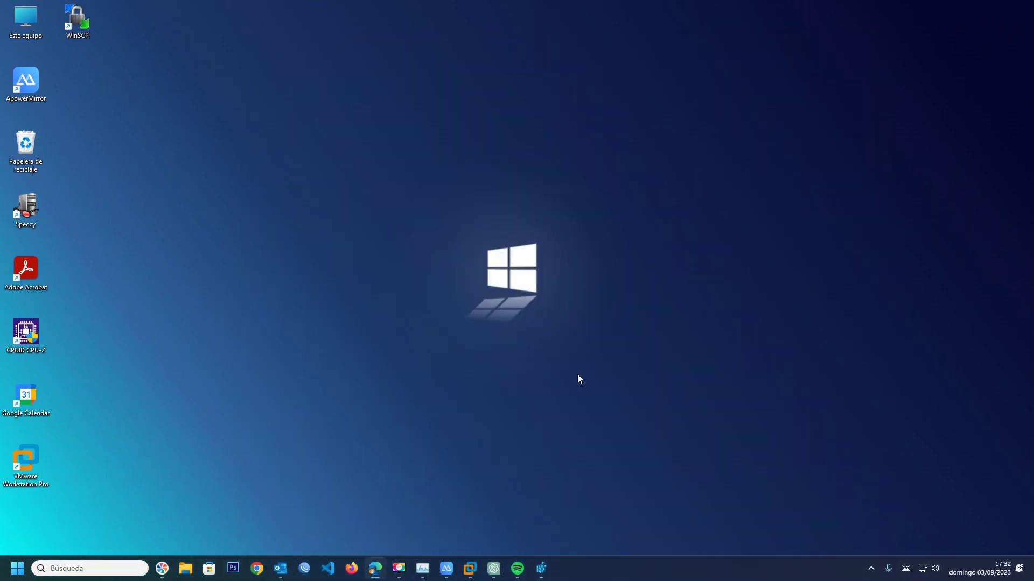
Step: Open and close the Start menu several times to examine the taskbar's transparency
click(17, 568)
click(582, 572)
click(17, 568)
click(519, 431)
click(15, 572)
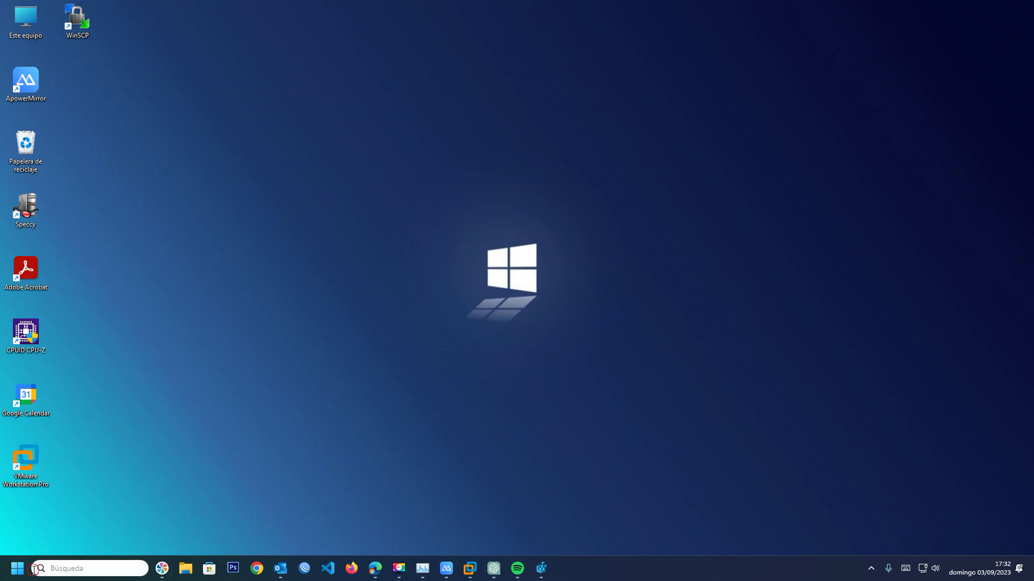
click(15, 572)
click(510, 392)
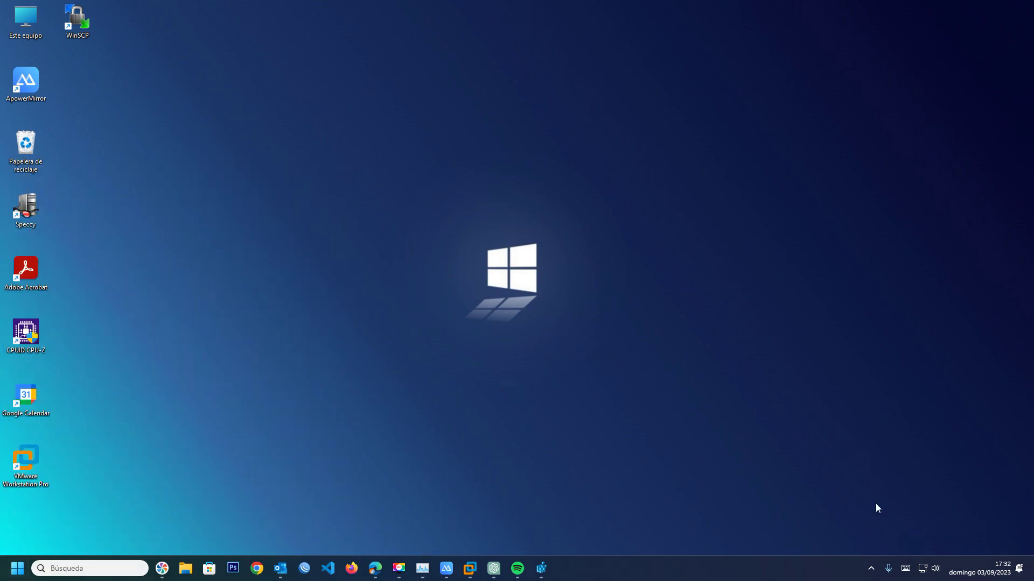